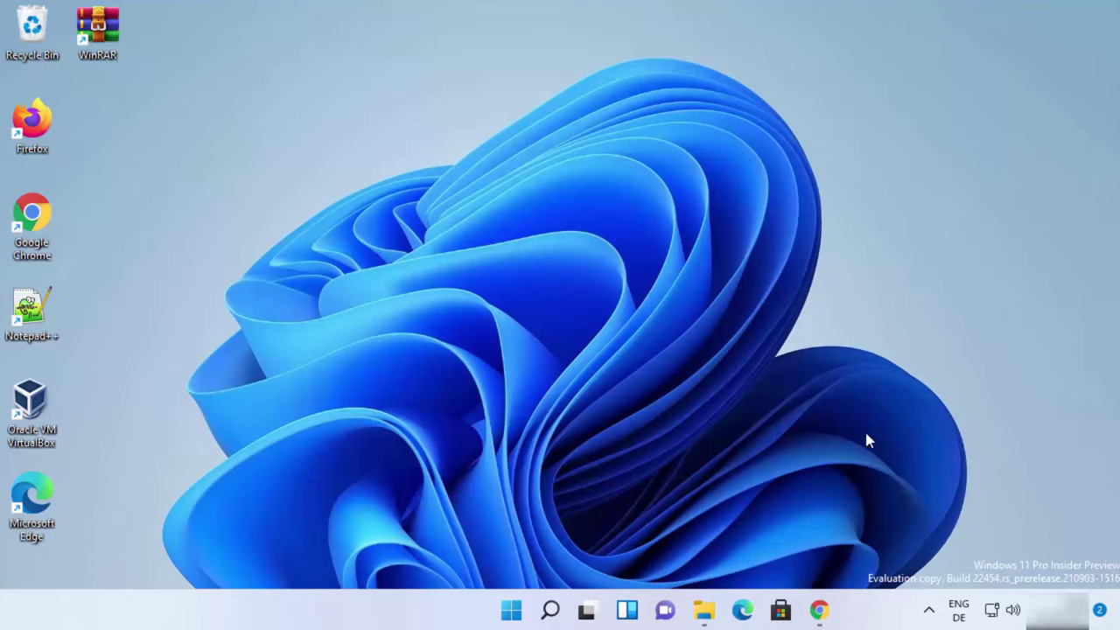
Return to Chrome's 7zip search results and open the official 7-zip.org homepage
click(822, 610)
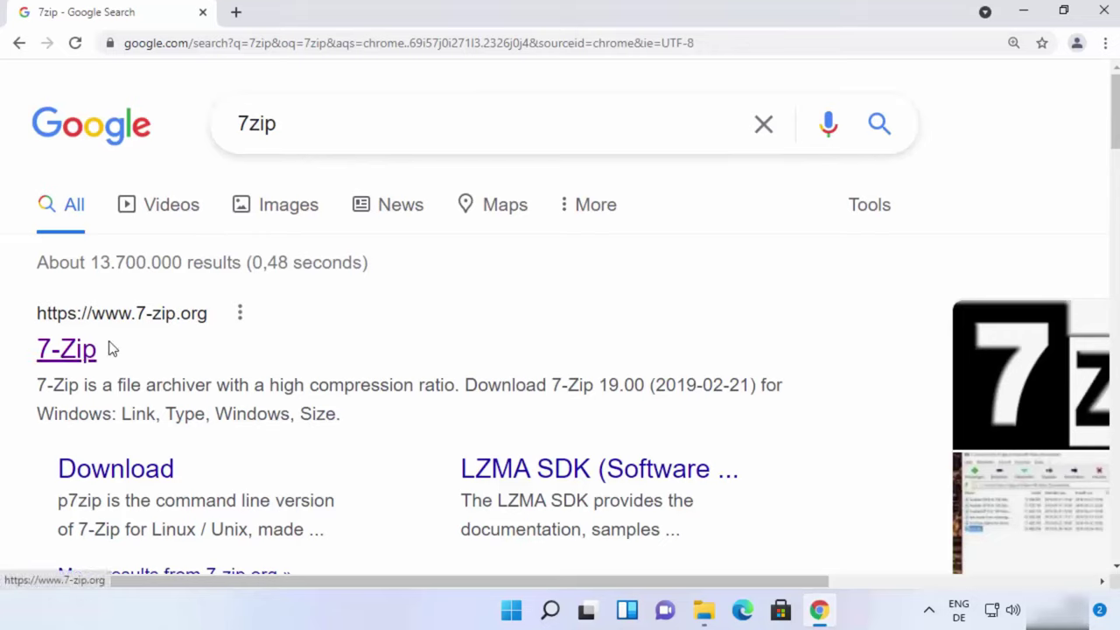
click(84, 352)
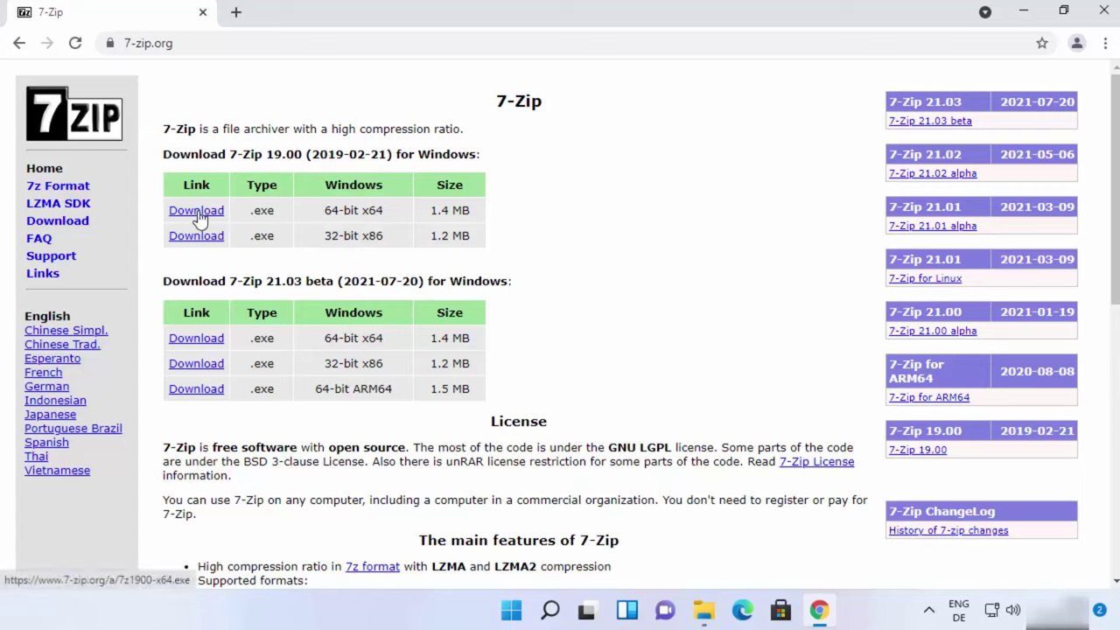
Download the 64-bit 7-Zip 19.00 installer 7z1900-x64.exe, run it, and minimize Chrome
drag(321, 210, 382, 207)
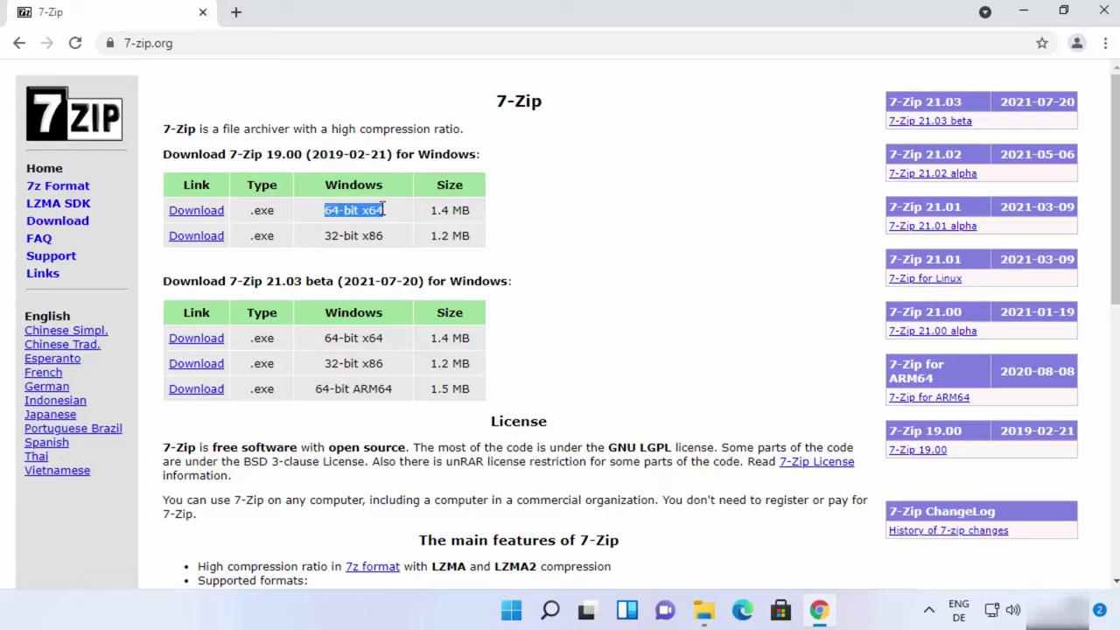
click(194, 211)
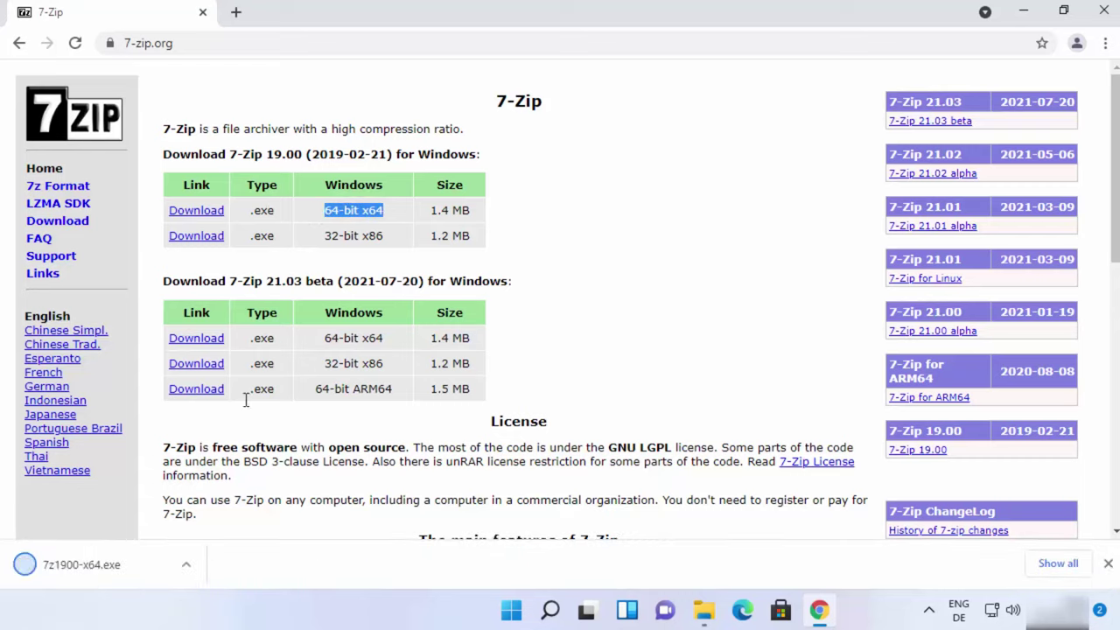
click(101, 565)
click(1026, 17)
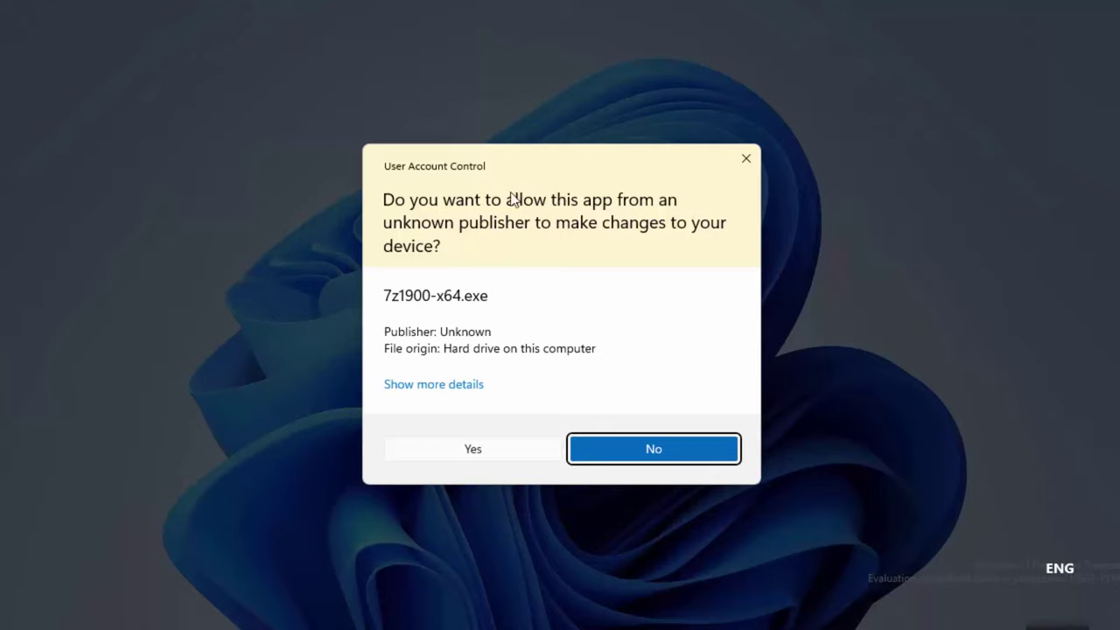
Approve the UAC prompt and install 7-Zip 19.00 x64 into the default C:\Program Files\7-Zip\
click(457, 452)
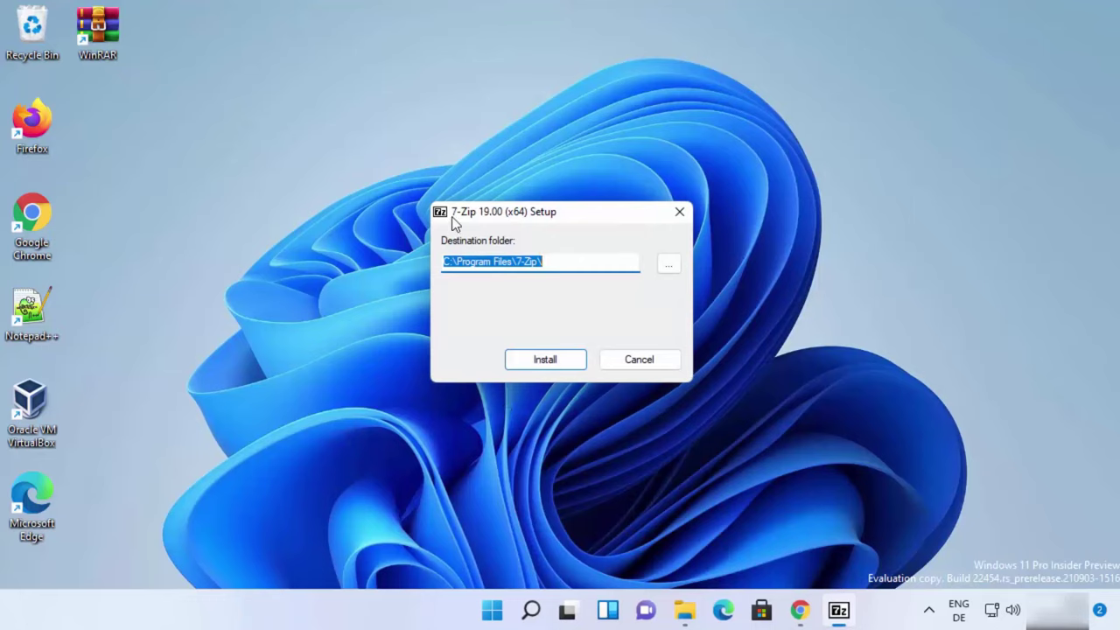
click(553, 264)
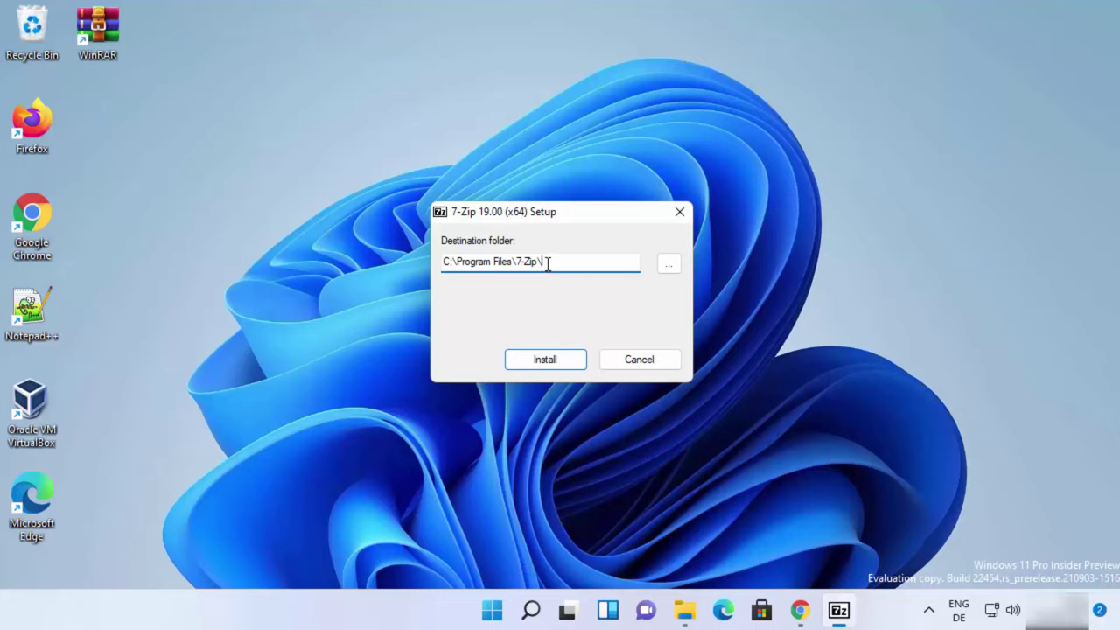
click(542, 360)
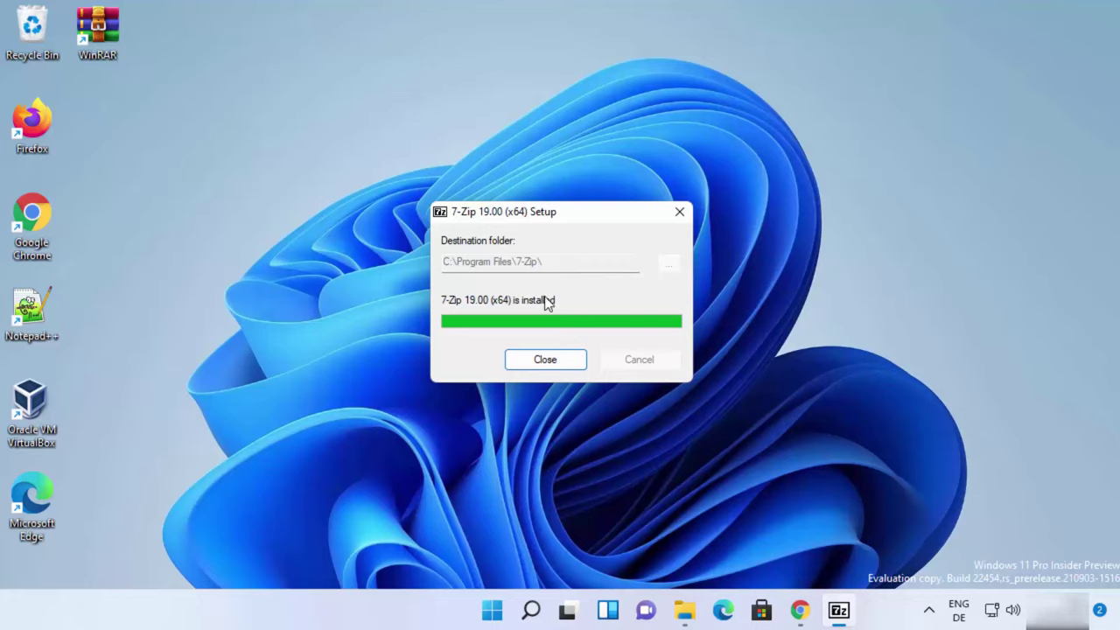
Close setup, reopen the Documents window, confirm data holds sample.png, then return to Documents
click(556, 363)
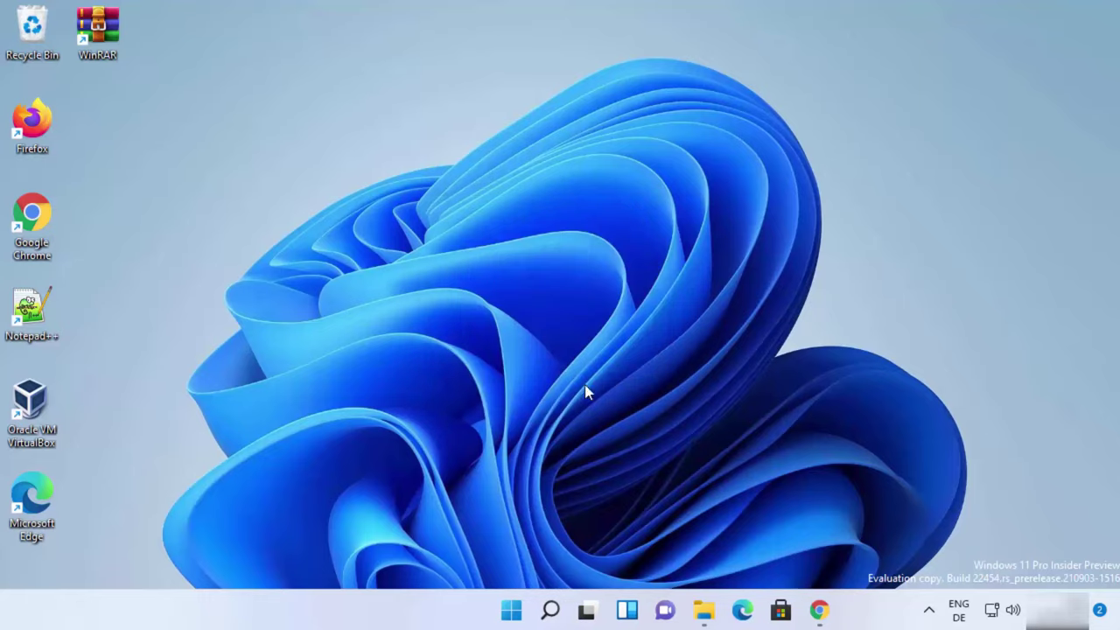
click(705, 610)
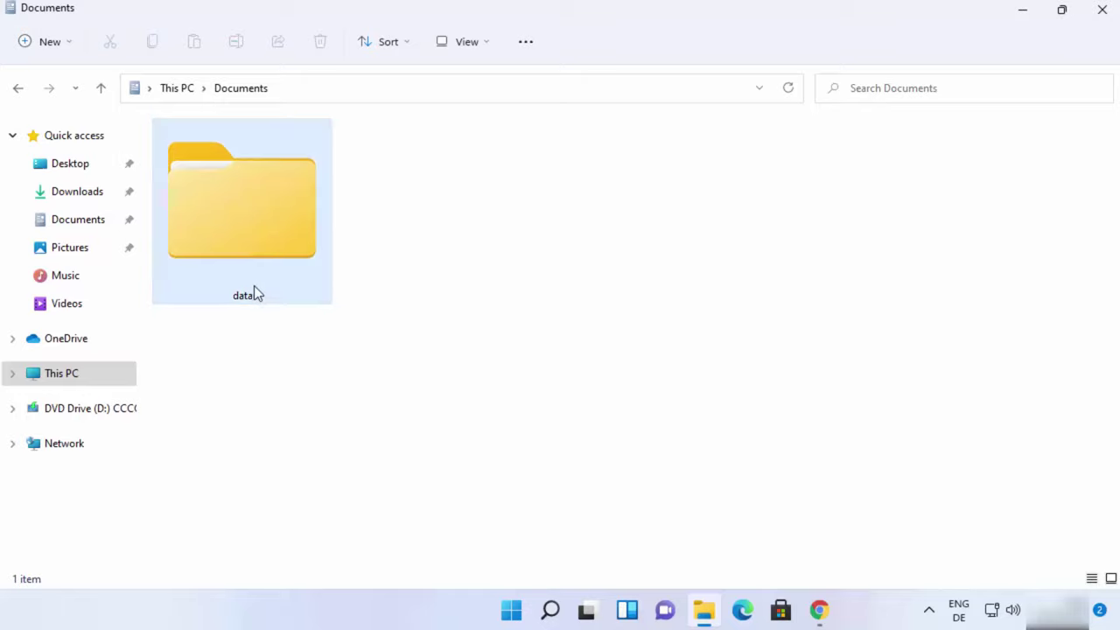
double_click(250, 227)
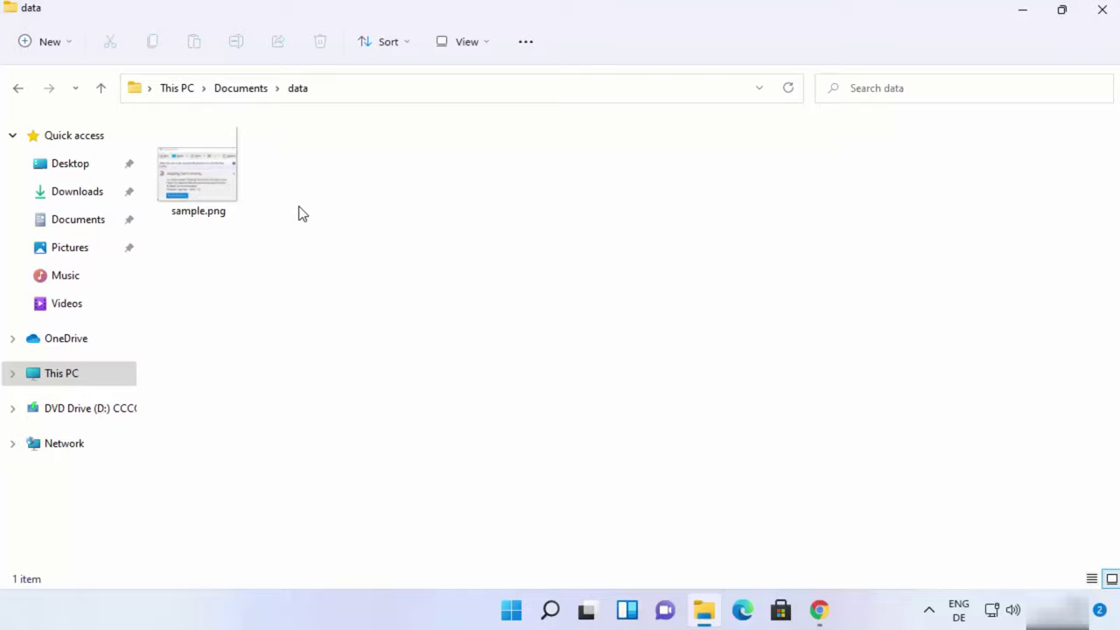
click(245, 93)
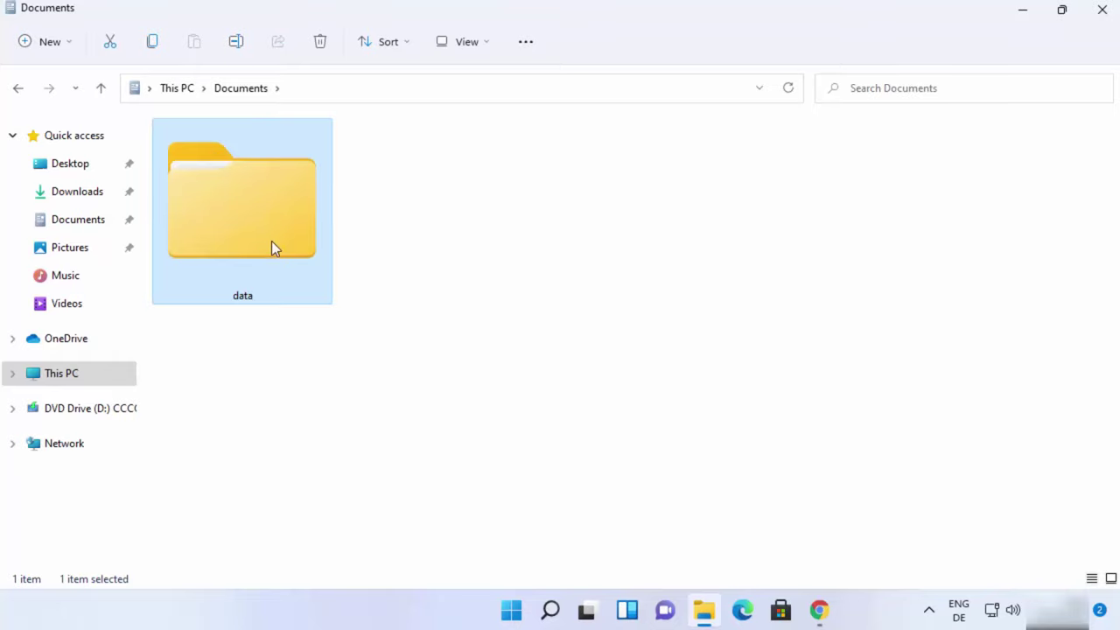
mouse_move(272, 226)
Use 7-Zip's Add to "data.zip" on the data folder to create a 21.0 KB data.zip
right_click(275, 213)
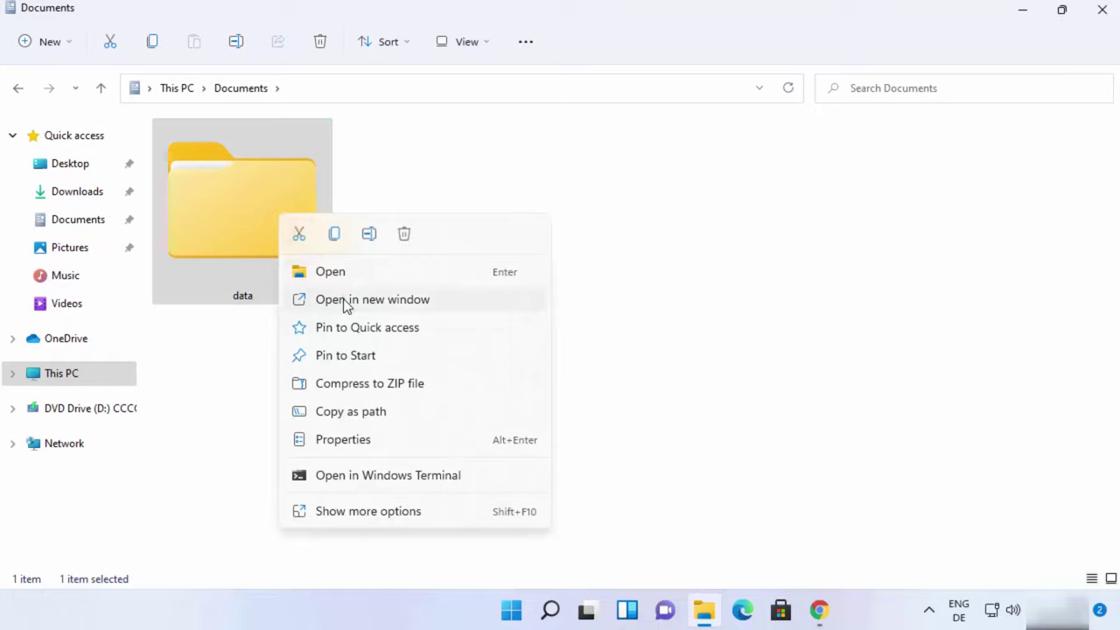
click(349, 513)
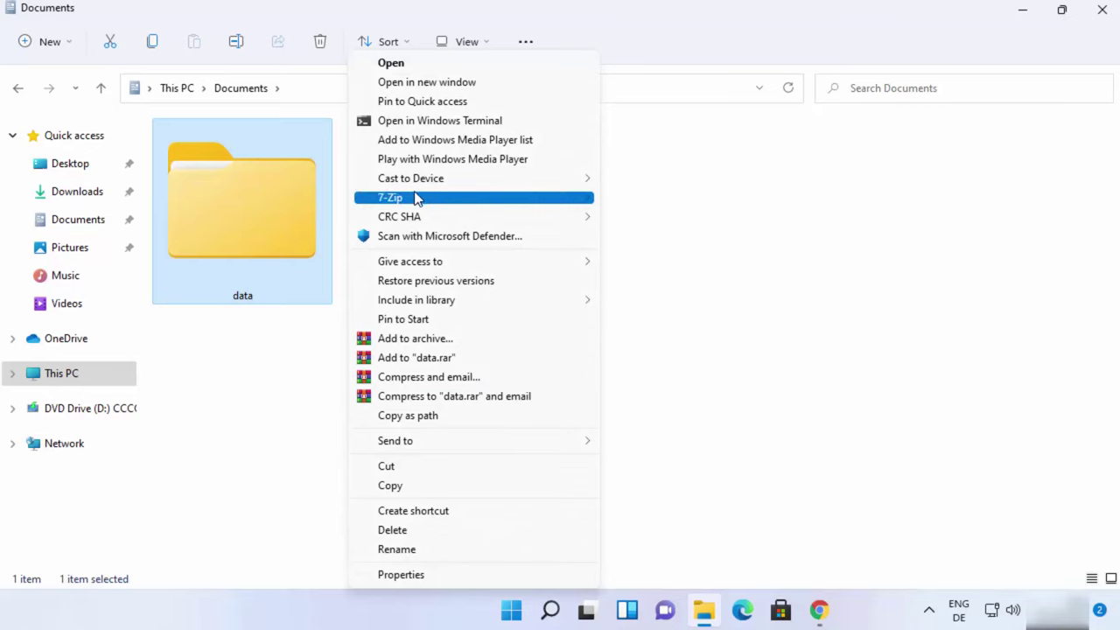
mouse_move(416, 200)
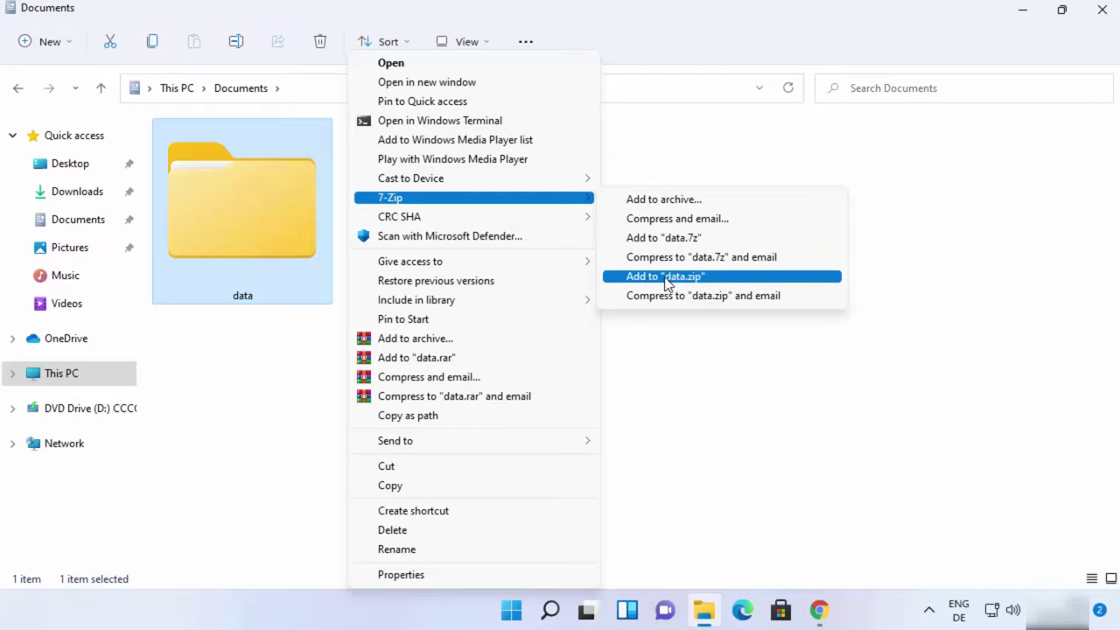
click(678, 279)
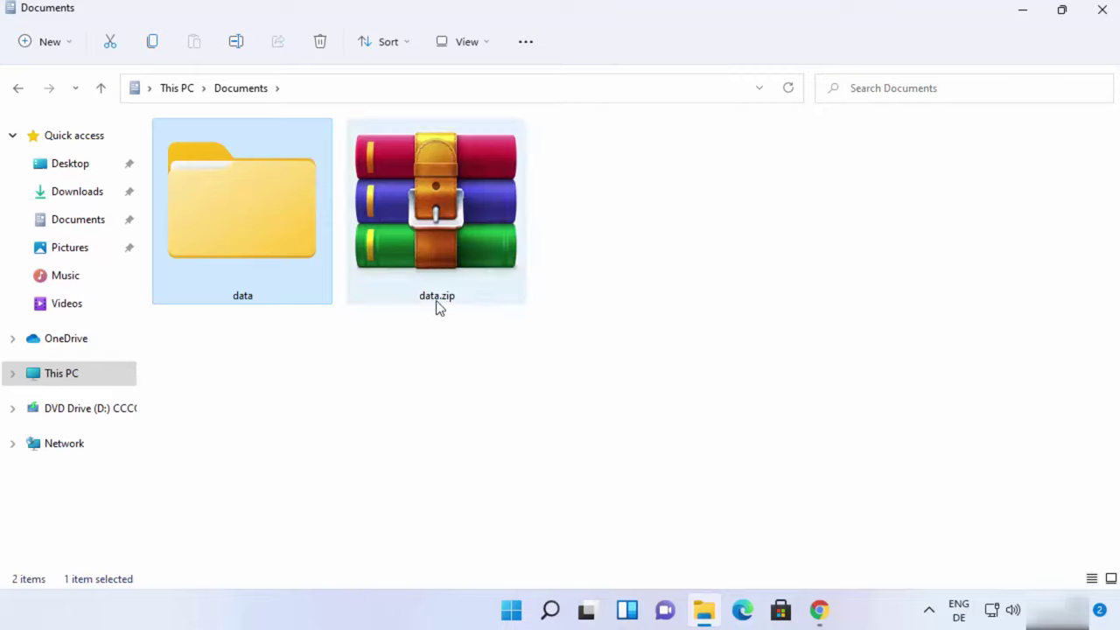
mouse_move(435, 302)
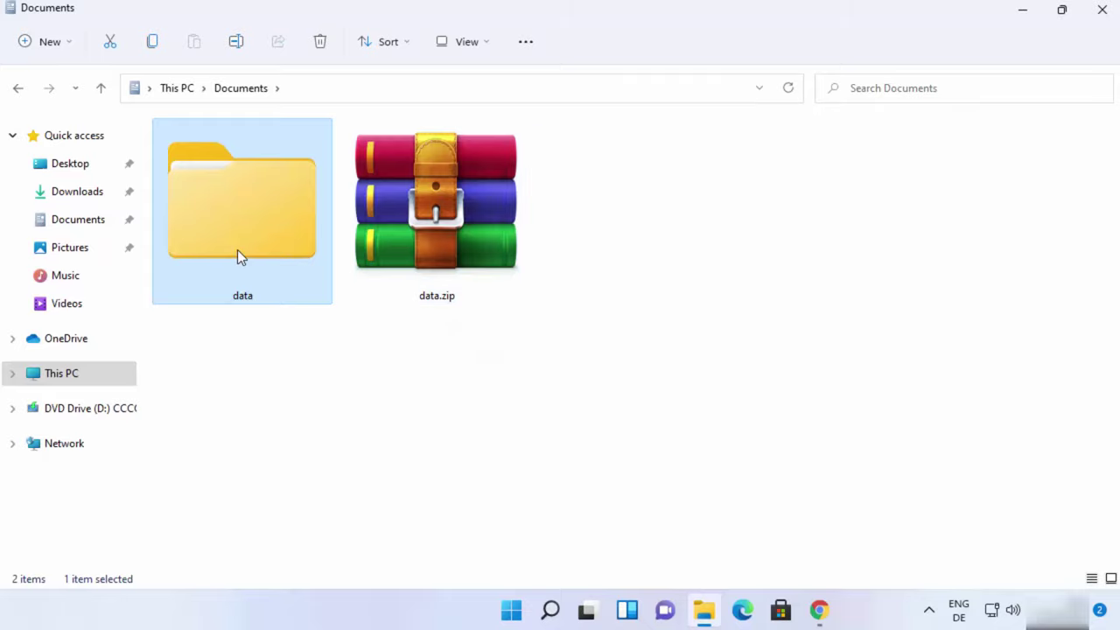
Delete the original data folder, extract data.zip here with 7-Zip, then delete the extracted folder
key(Delete)
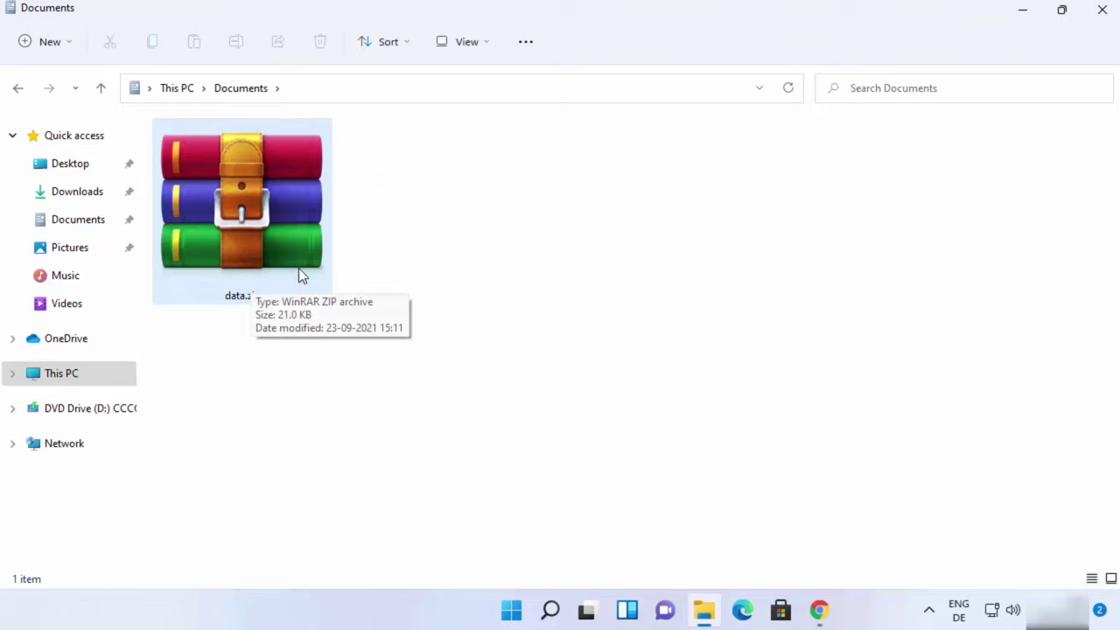
click(278, 215)
right_click(284, 225)
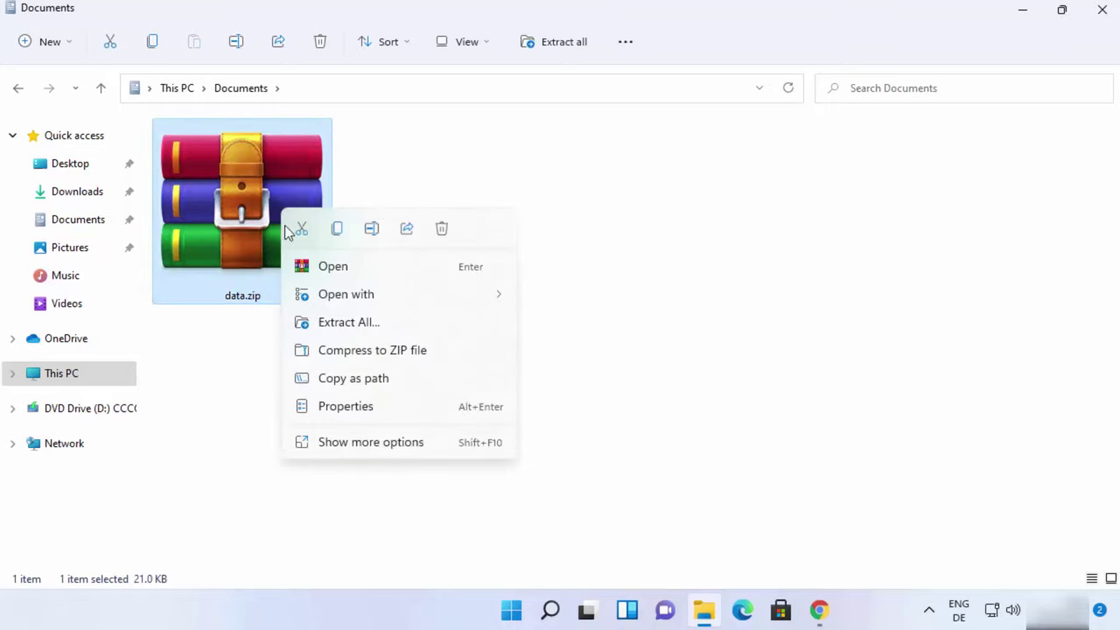
click(388, 445)
mouse_move(467, 265)
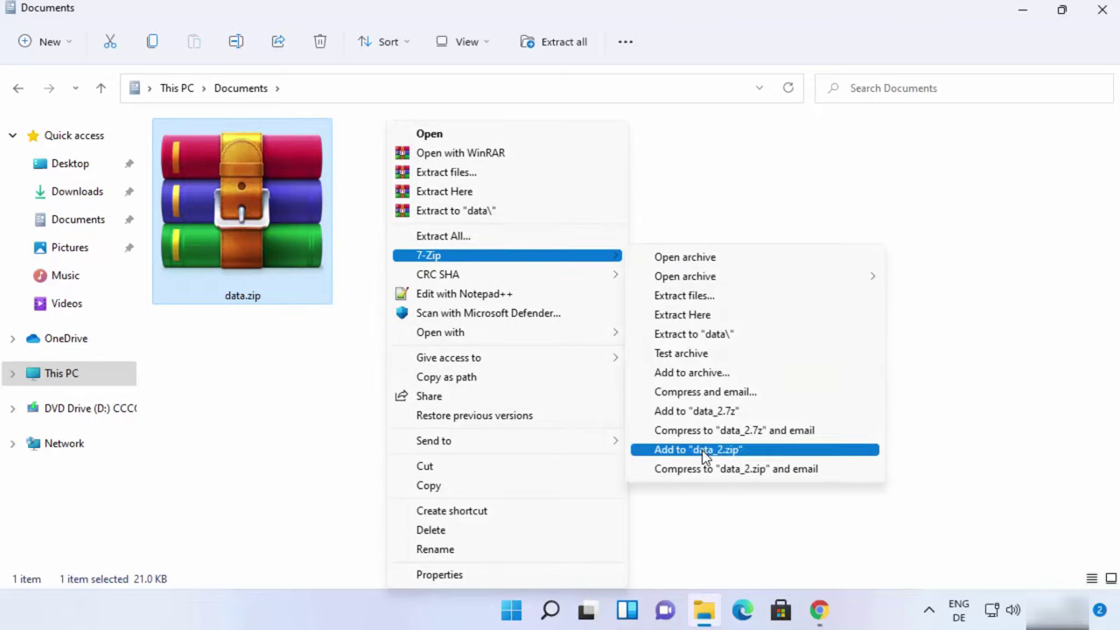
click(681, 318)
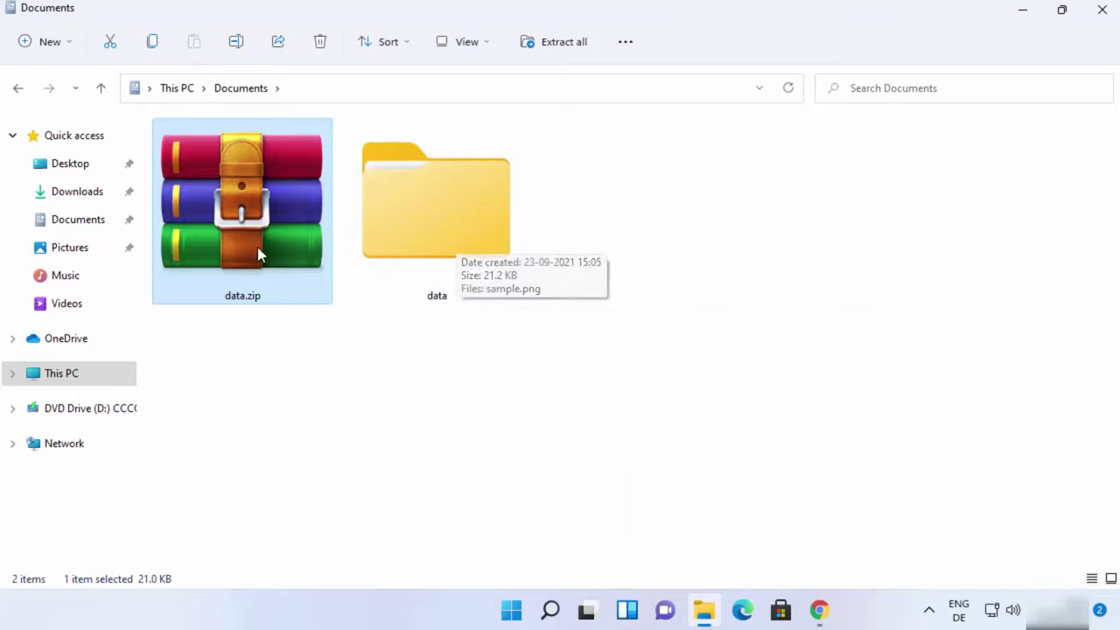
click(454, 252)
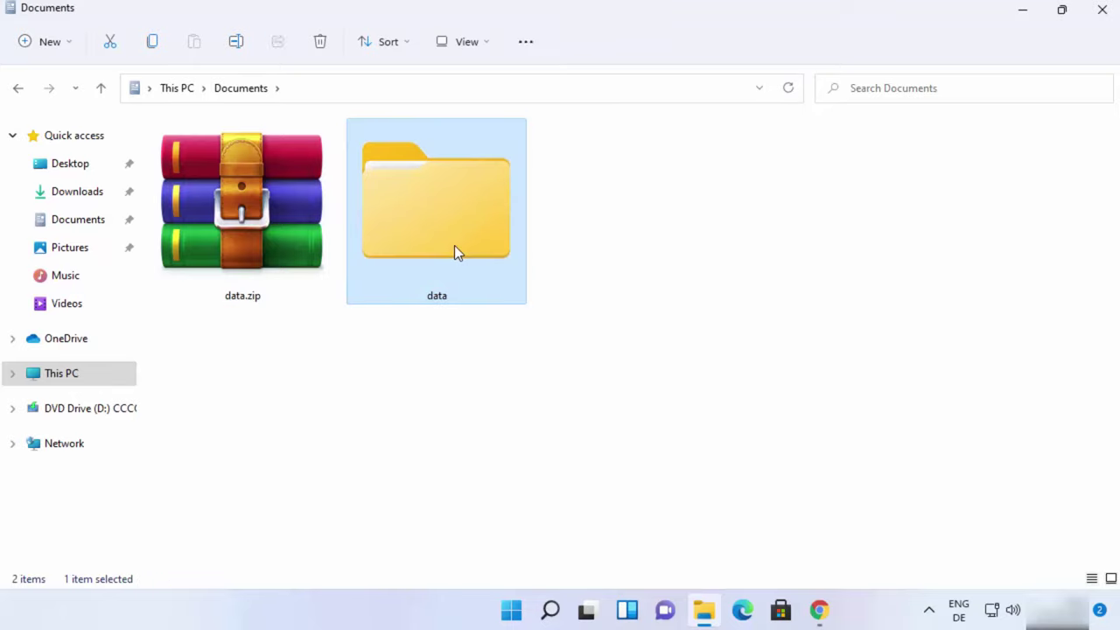
key(Delete)
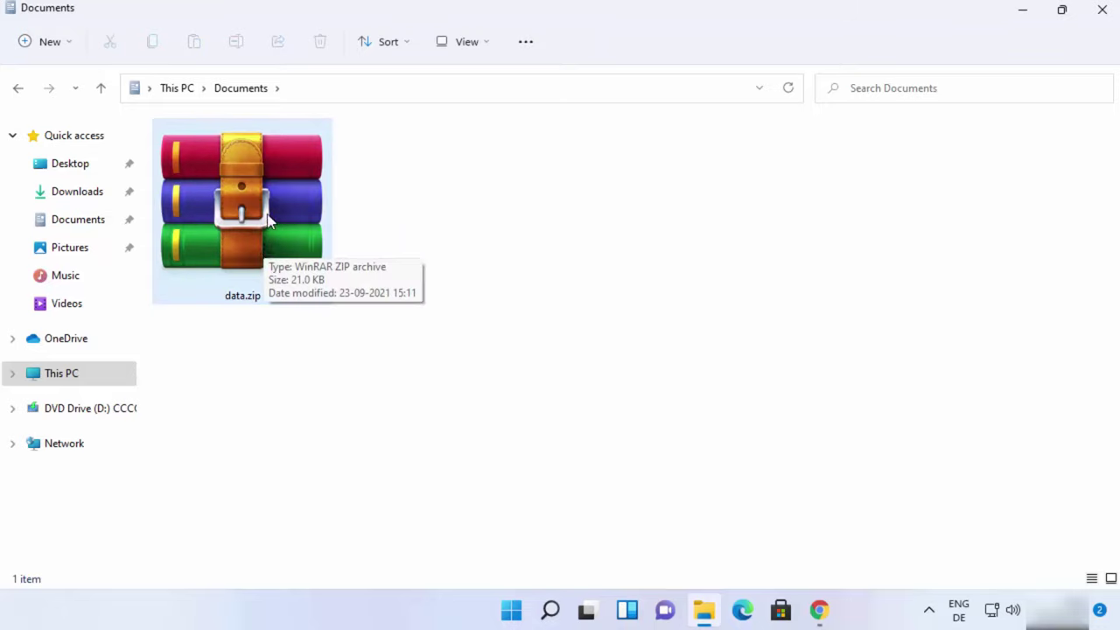
Open 7-Zip's Extract files dialog for data.zip from its context menu
click(268, 222)
right_click(270, 218)
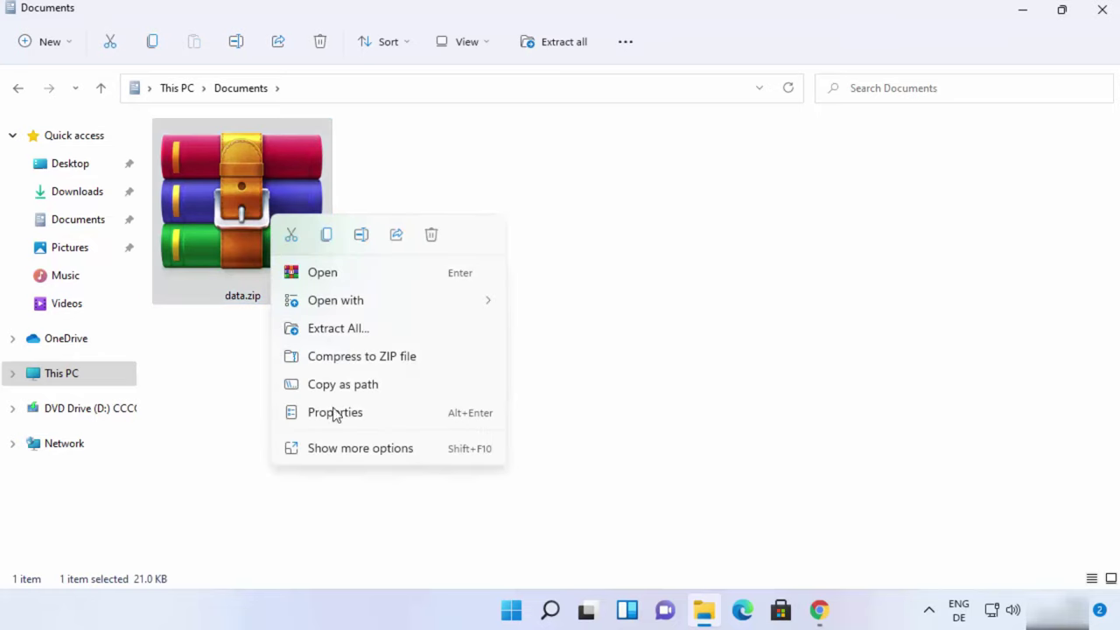
click(353, 450)
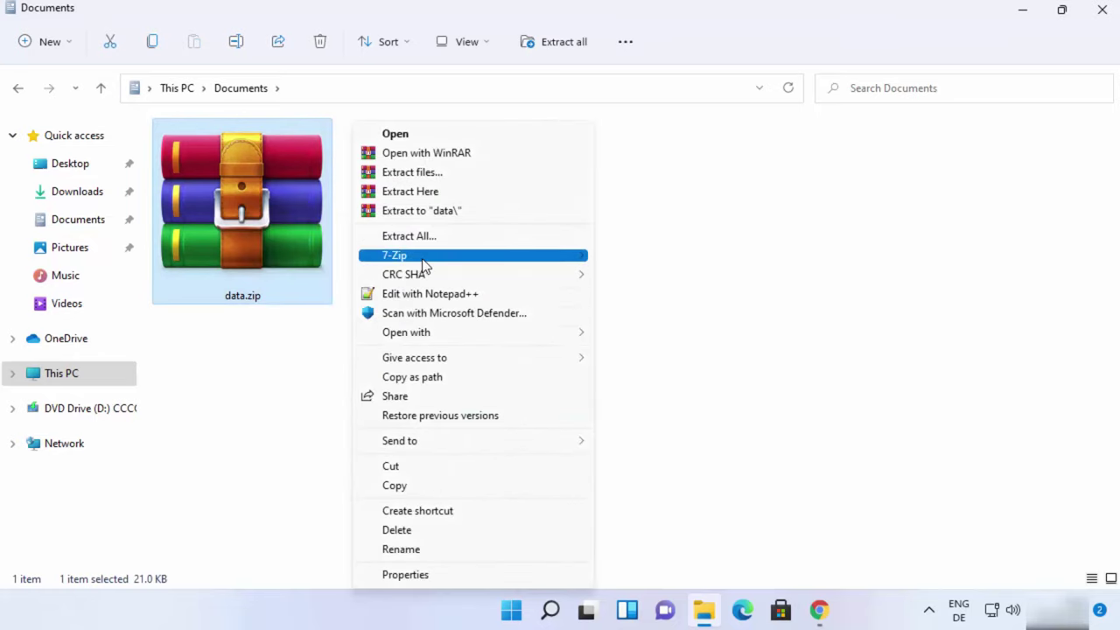
mouse_move(577, 256)
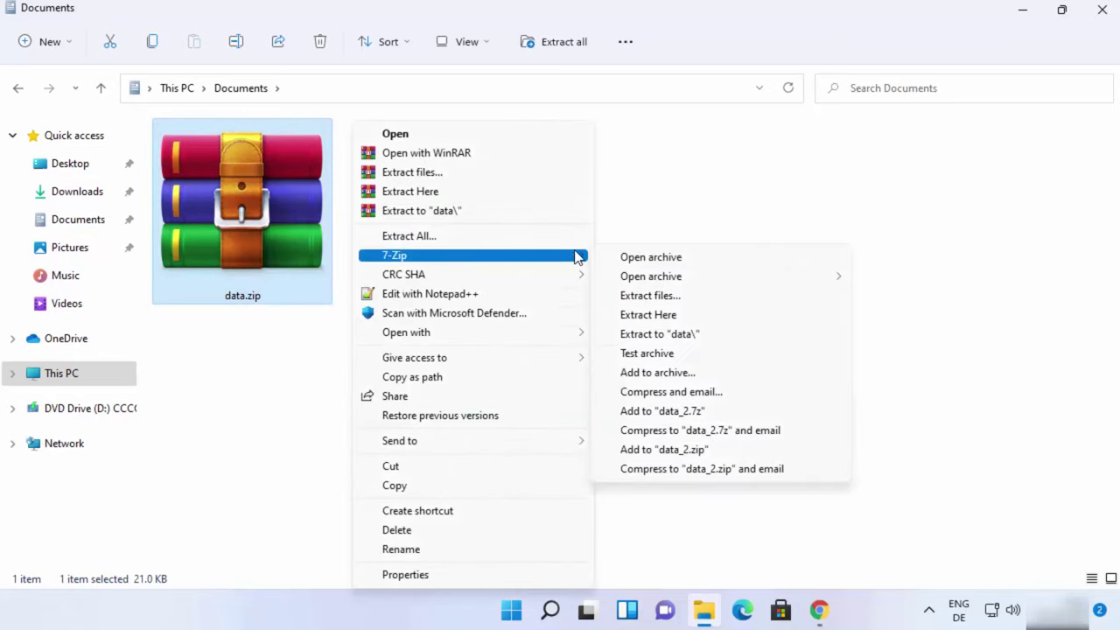
click(642, 296)
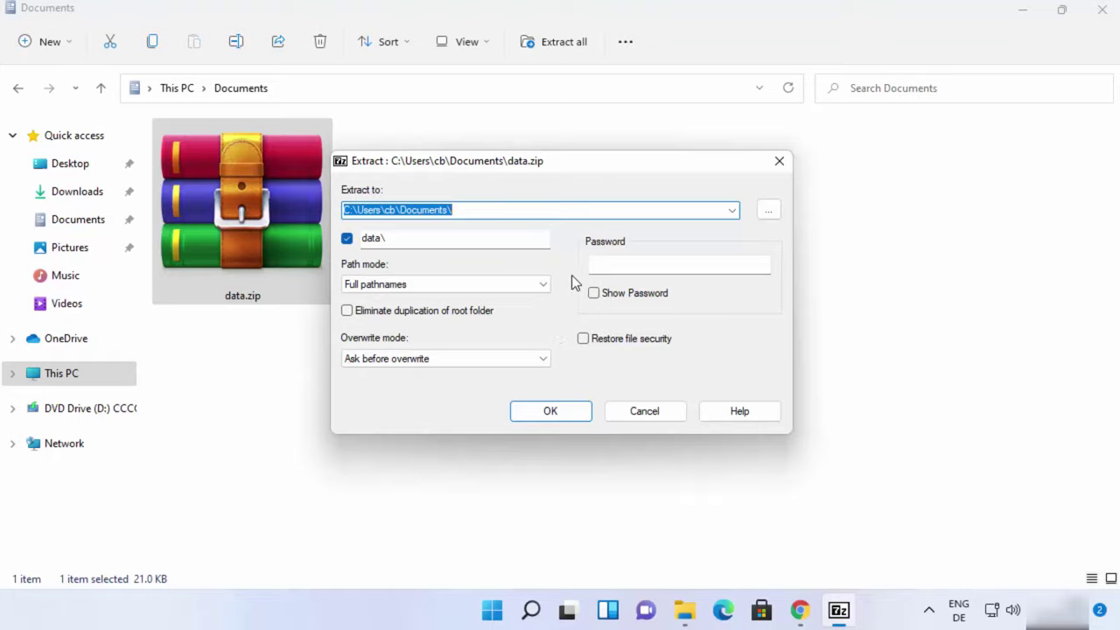
Change the extraction destination to the Desktop folder and minimize the Documents window
click(731, 216)
click(699, 197)
click(766, 213)
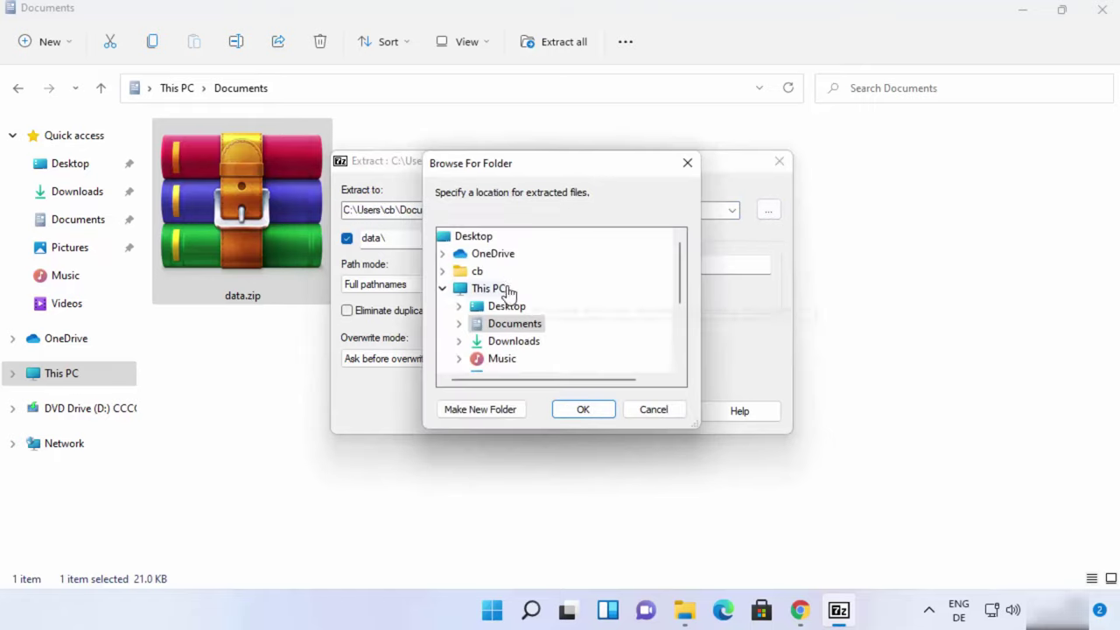
click(507, 308)
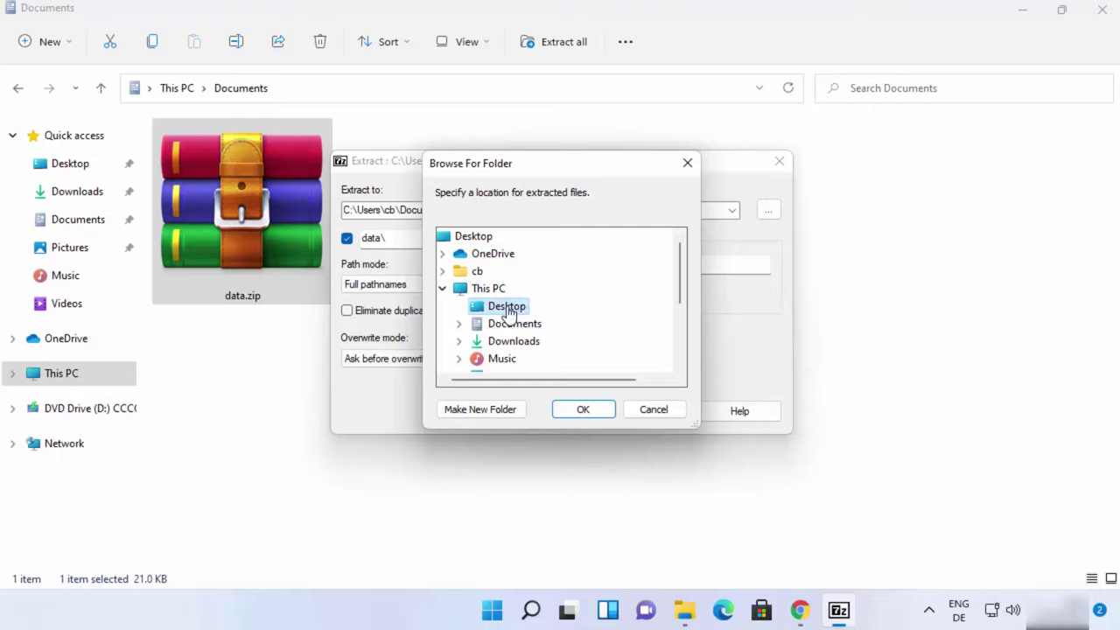
click(583, 411)
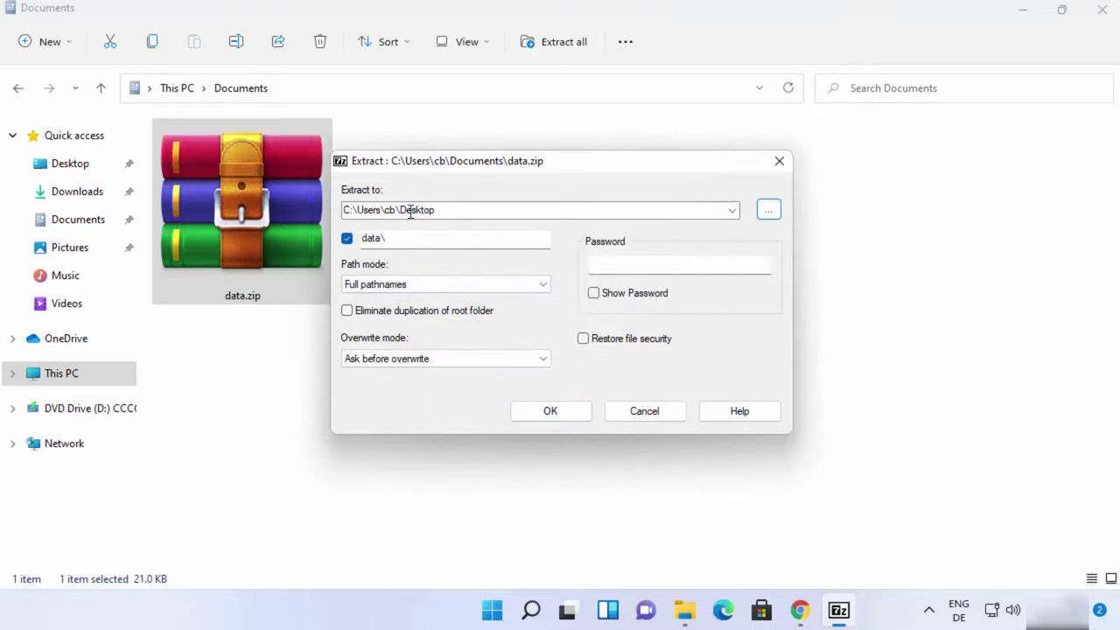
click(1019, 13)
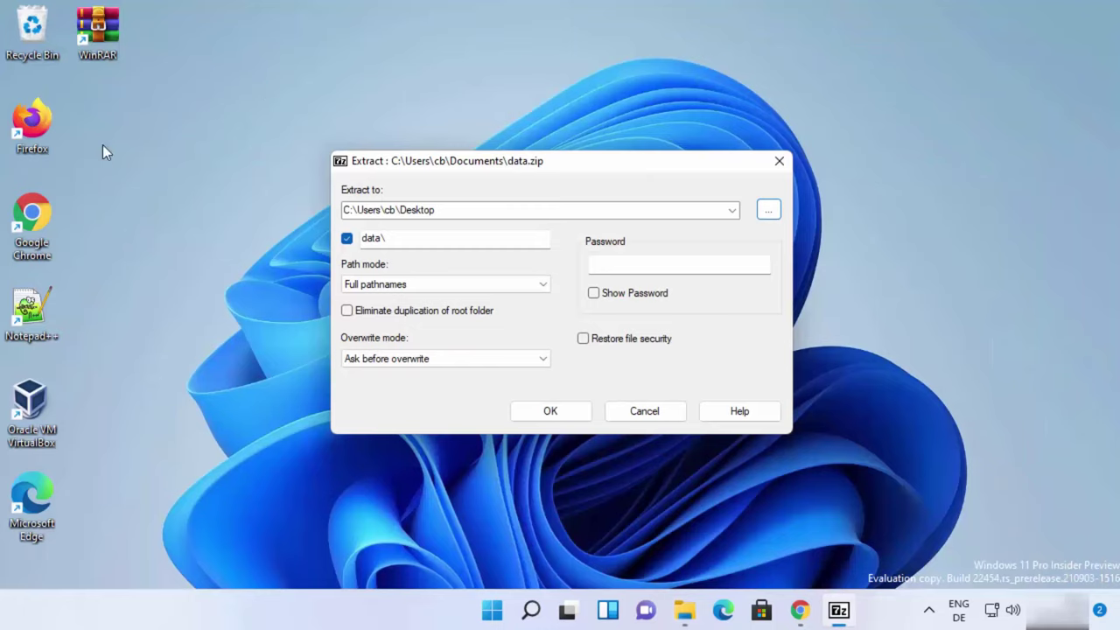
Extract data.zip onto the Desktop as a data folder and restore the Documents window
click(540, 409)
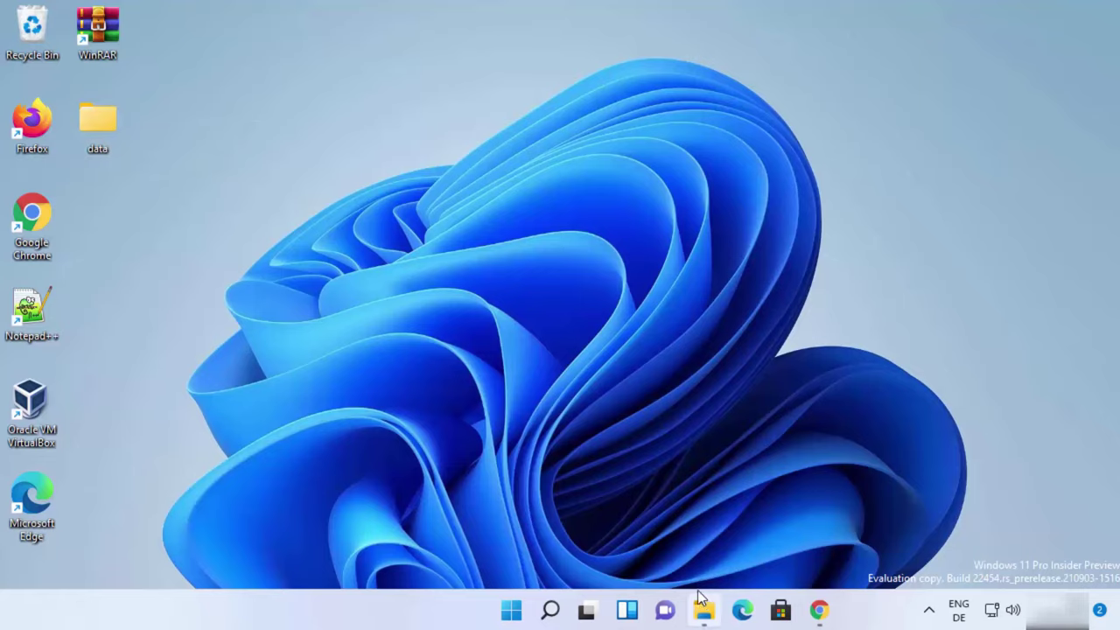
mouse_move(704, 615)
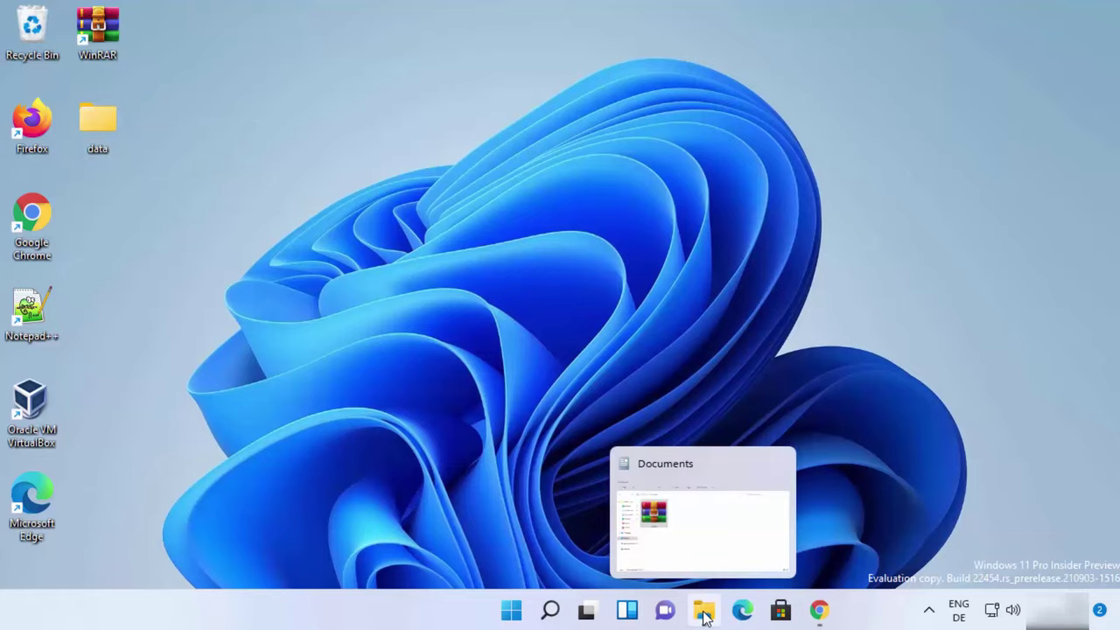
click(705, 615)
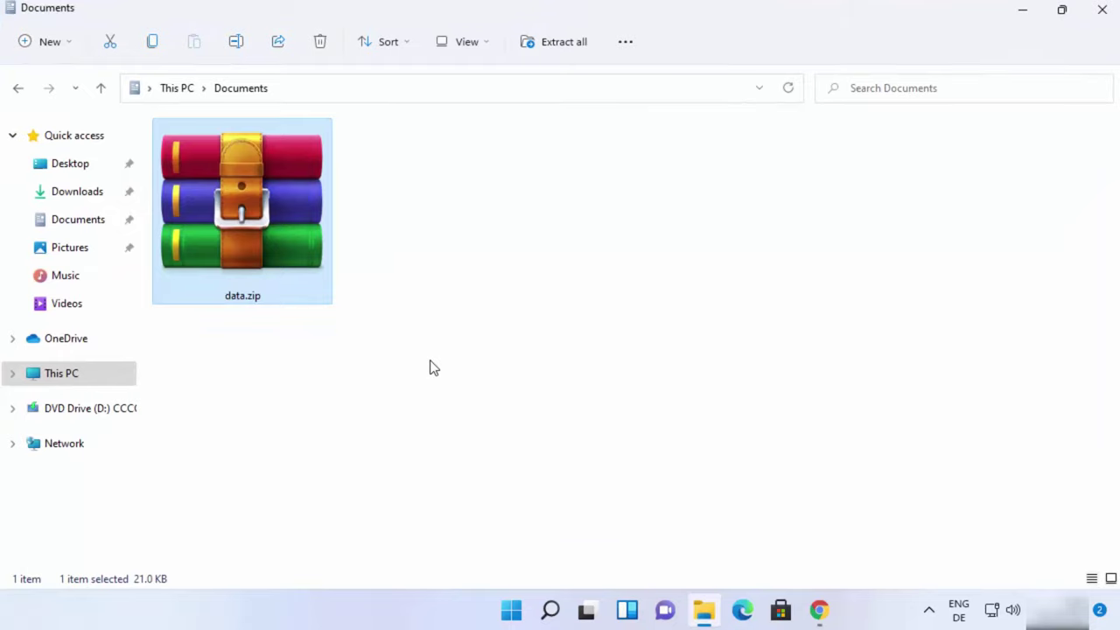
right_click(300, 254)
click(399, 484)
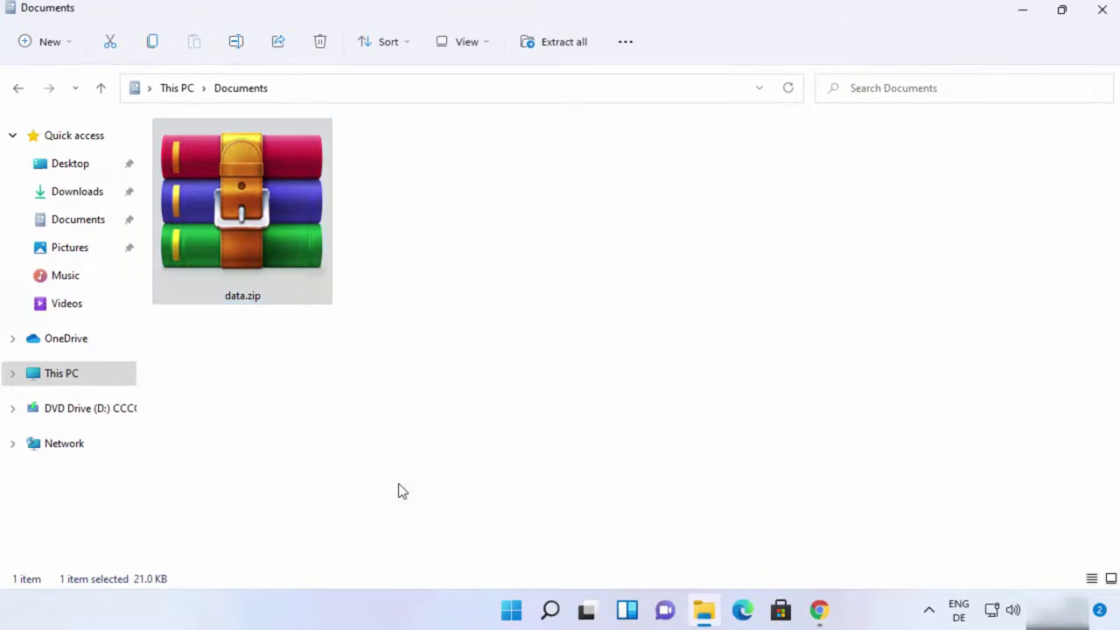
mouse_move(460, 158)
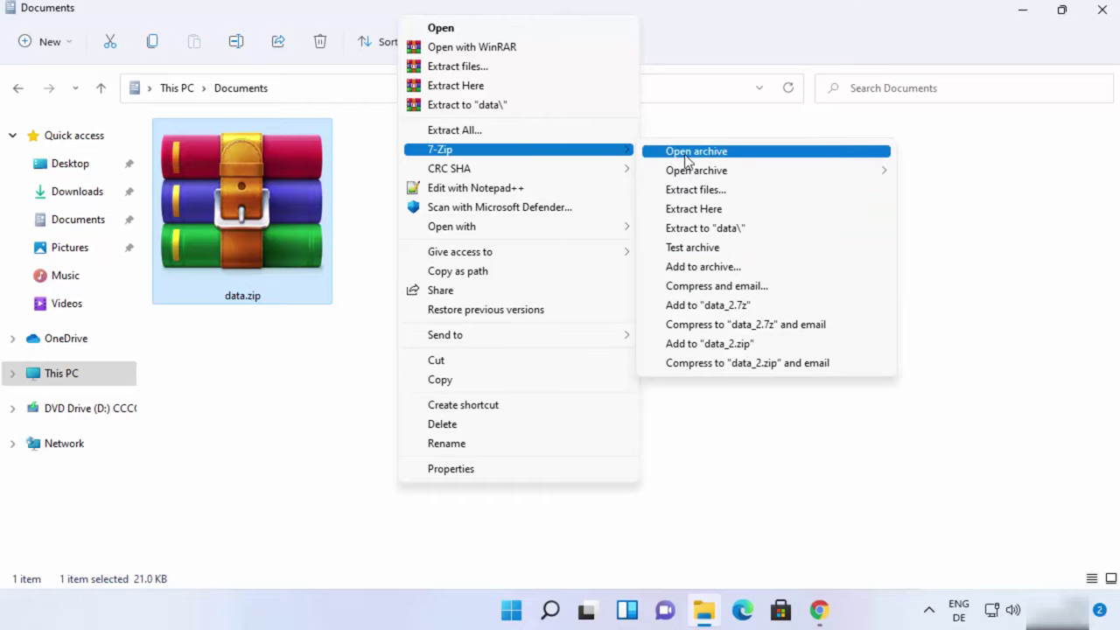
mouse_move(693, 175)
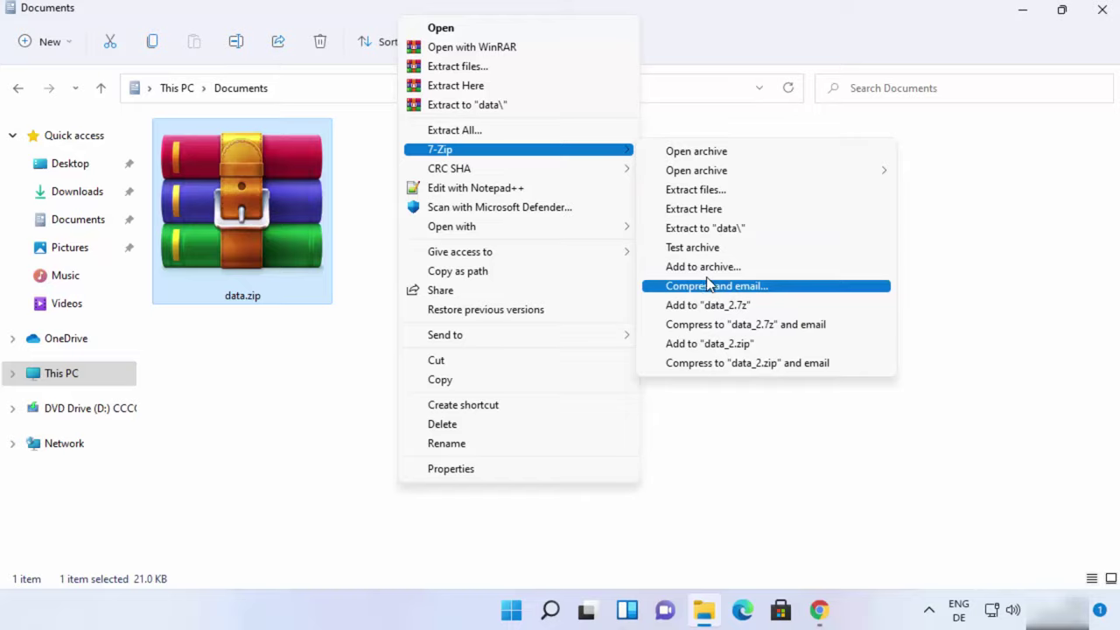
click(320, 398)
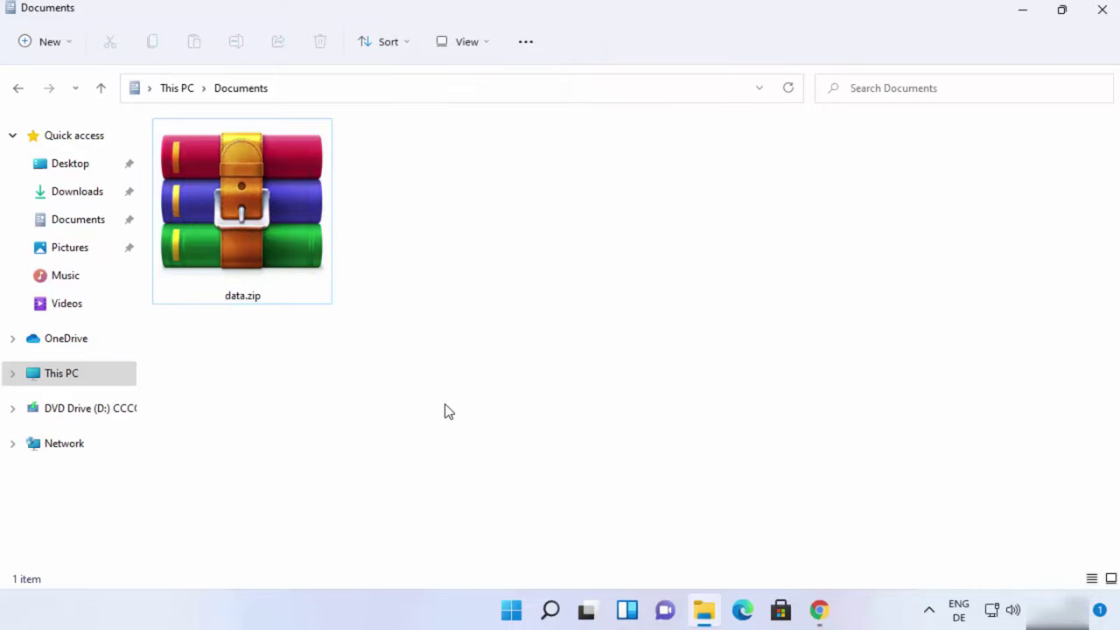